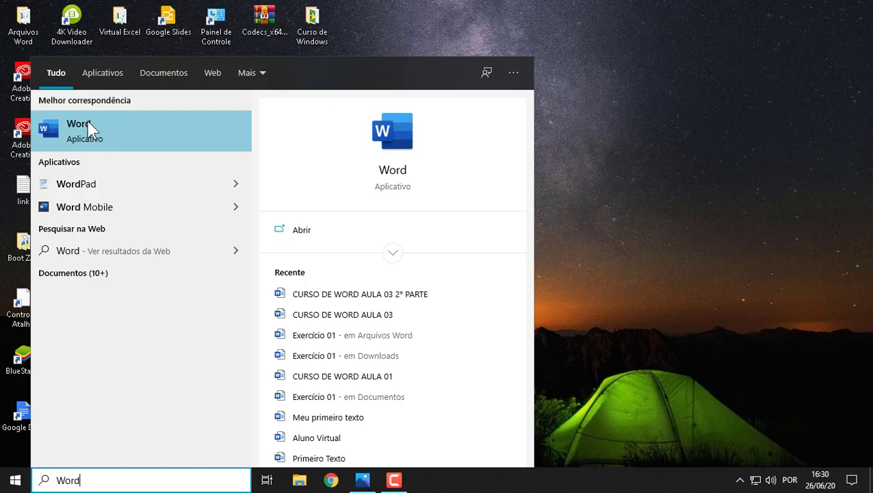
Step: Launch Word and open the document Exercício 01 from the Arquivos Word folder in Área de Trabalho
click(86, 123)
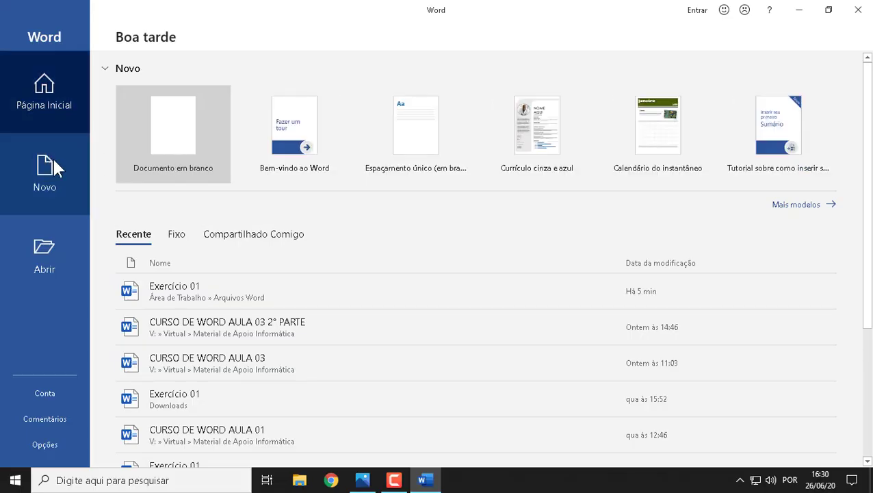
click(46, 247)
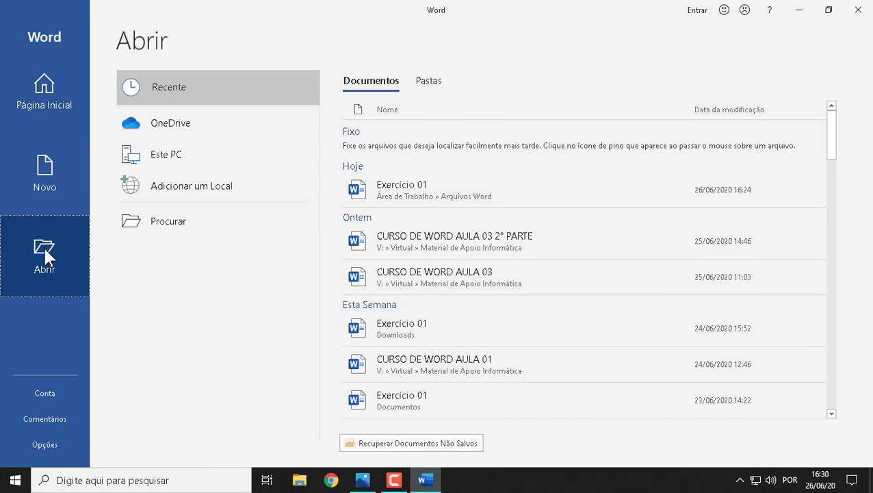
click(155, 220)
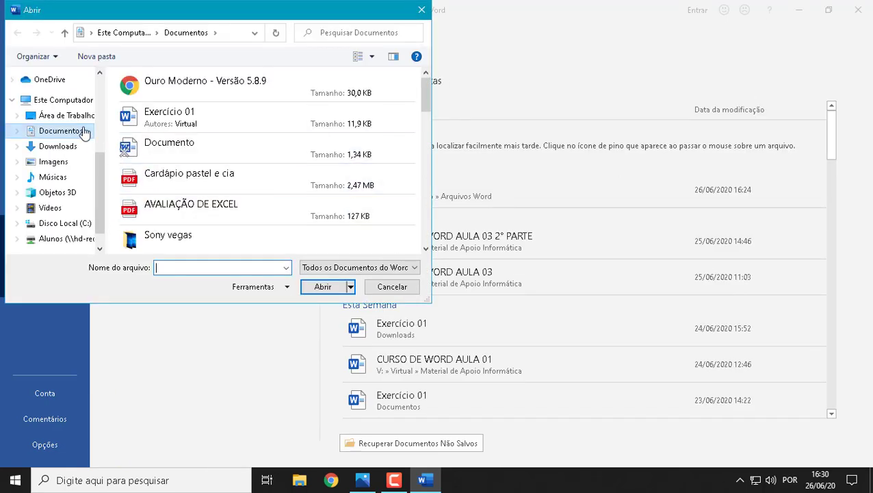
click(49, 121)
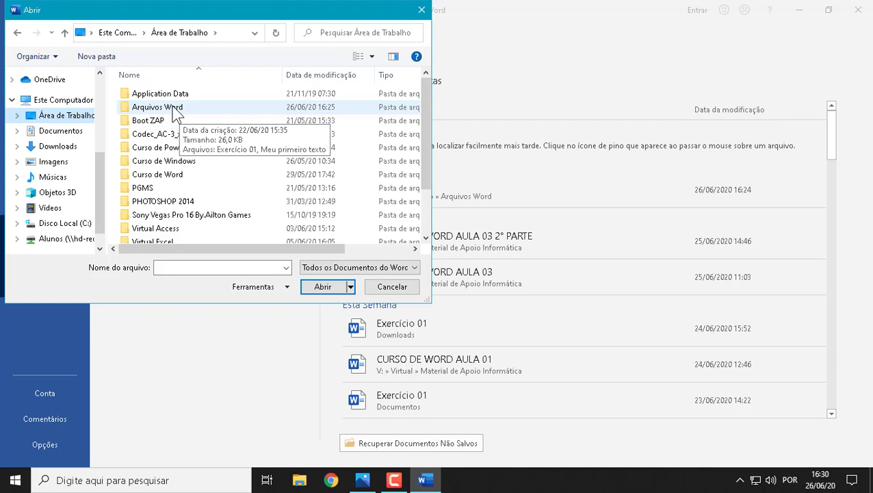
double_click(174, 109)
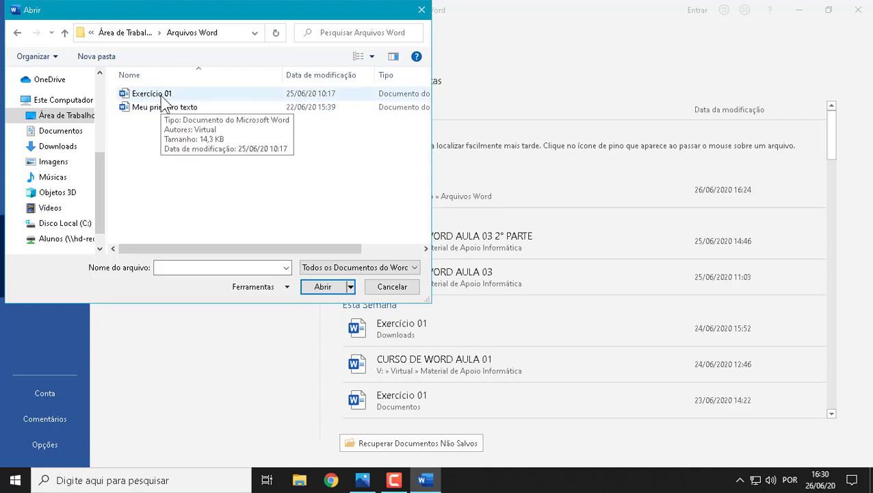
click(172, 95)
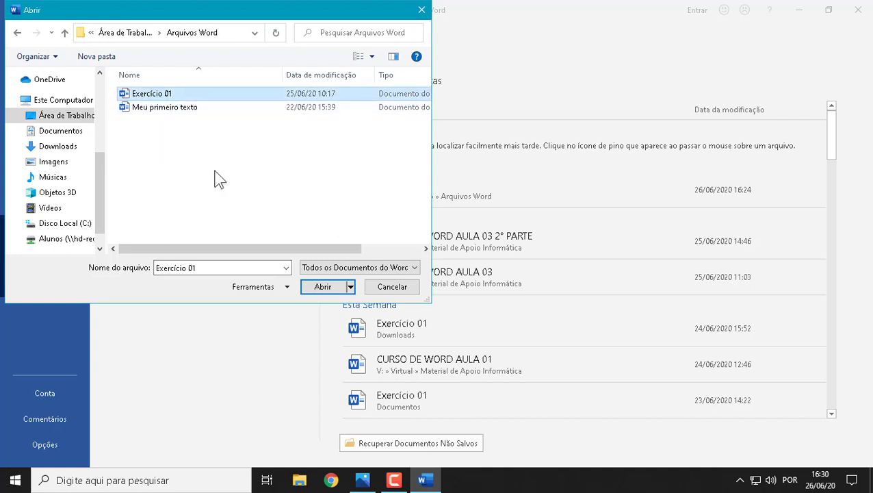
click(324, 288)
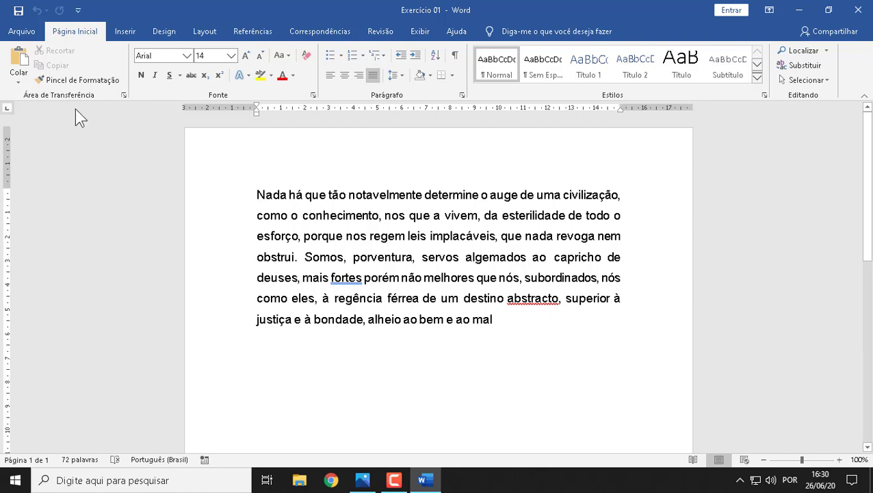
Step: Create a new blank document alongside Exercício 01
click(26, 32)
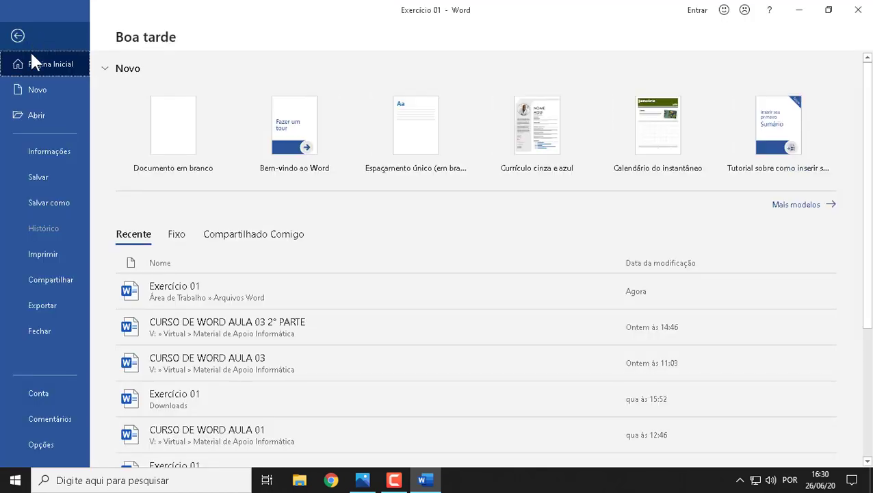
click(39, 89)
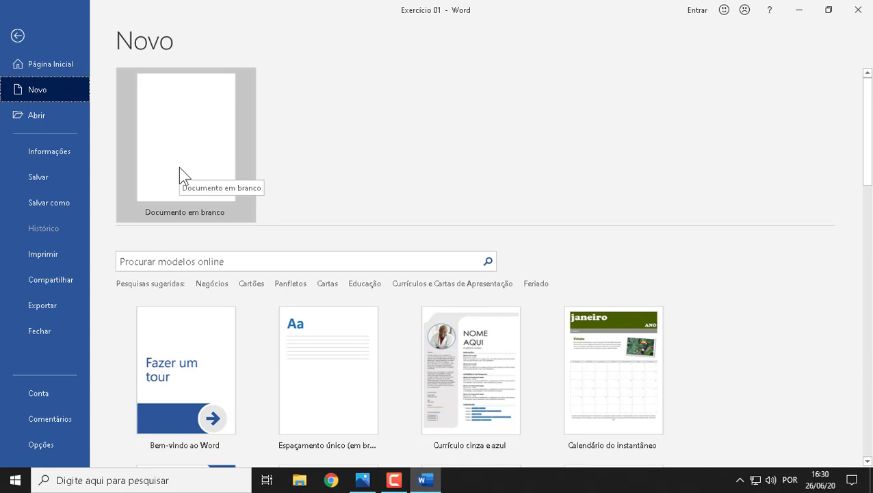
click(179, 166)
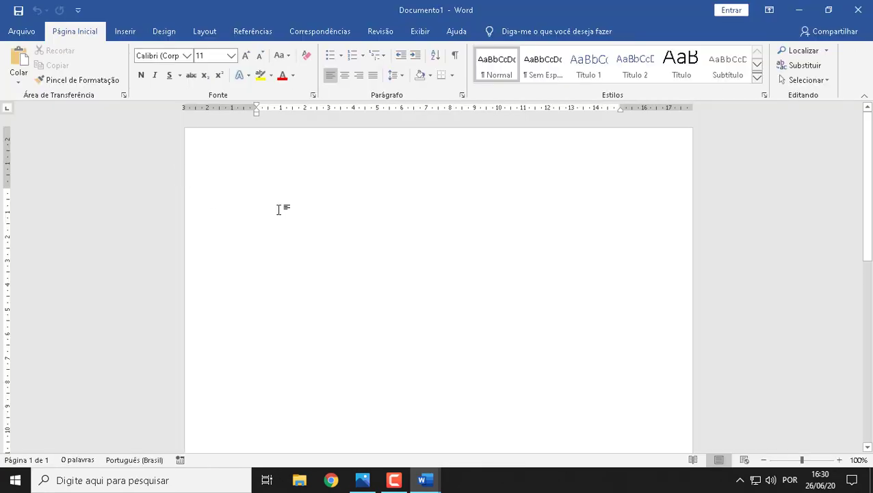
Step: Switch back to Exercício 01 and copy its first sentence, from "Nada há que" through "obstrui."
mouse_move(424, 483)
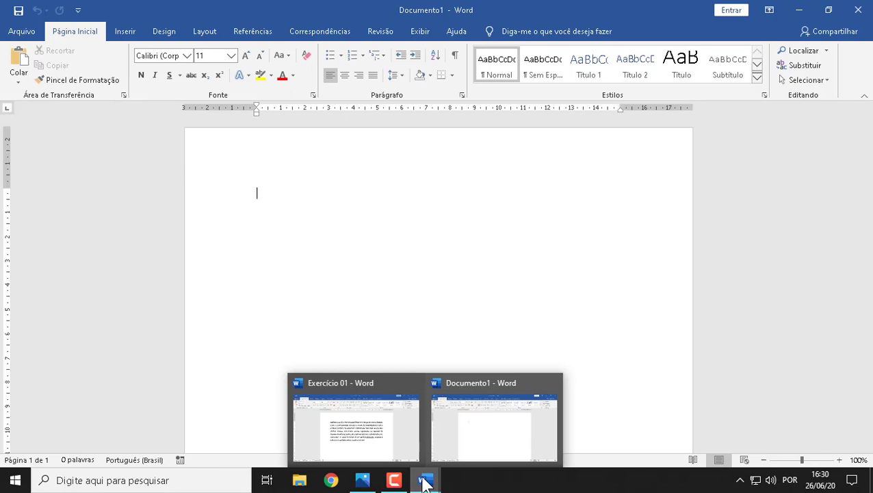
click(336, 410)
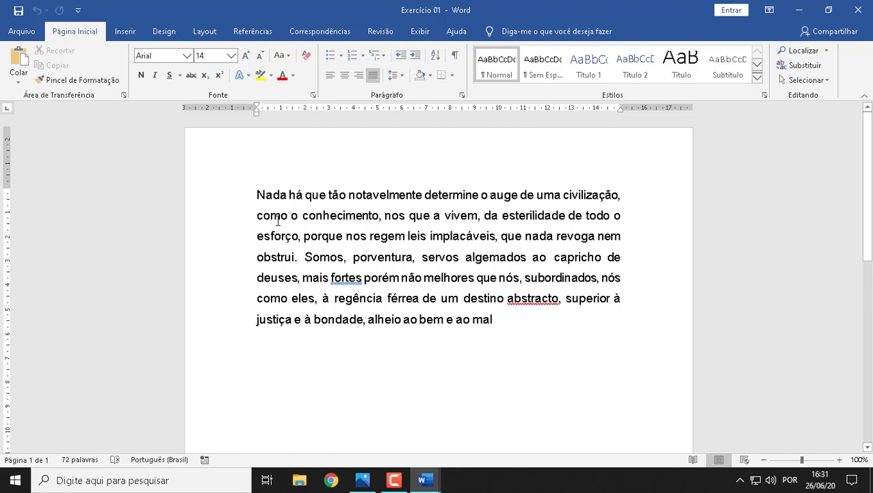
drag(260, 195, 298, 261)
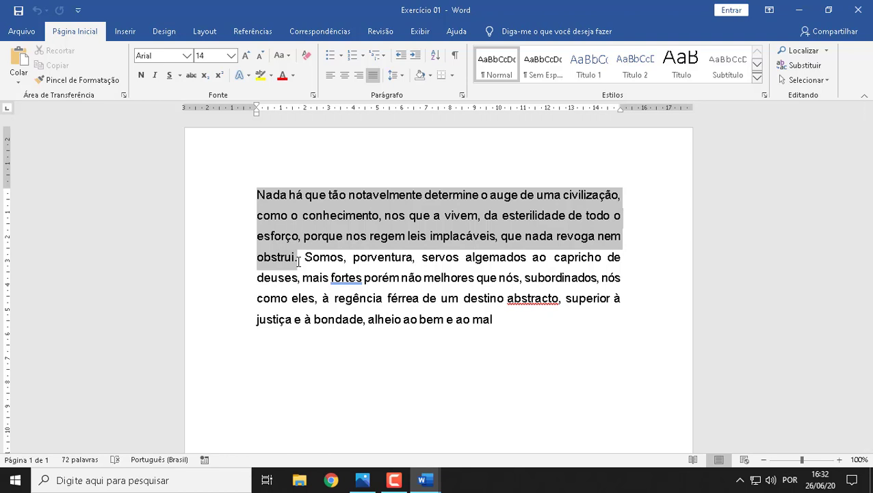
drag(298, 261, 298, 261)
key(ctrl+c)
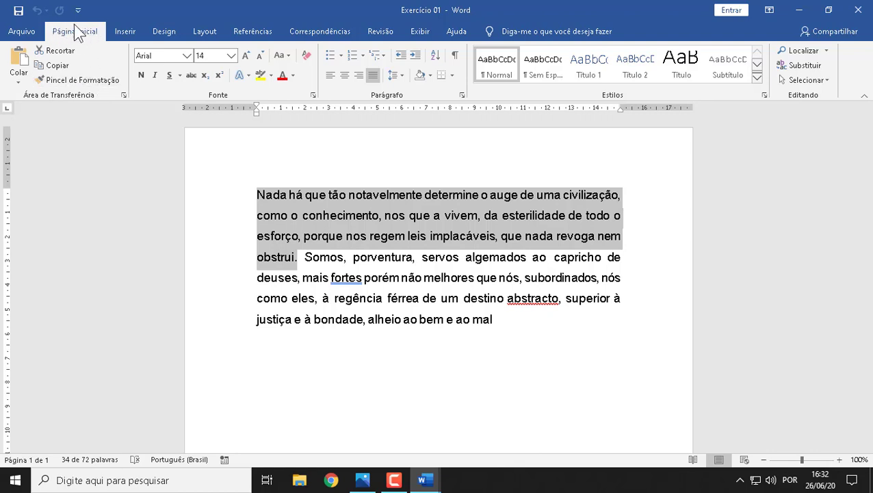
click(75, 80)
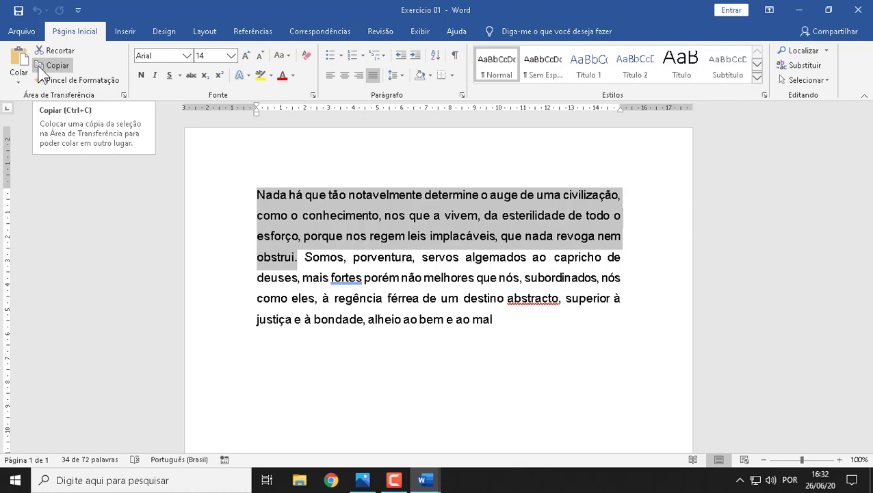
click(58, 67)
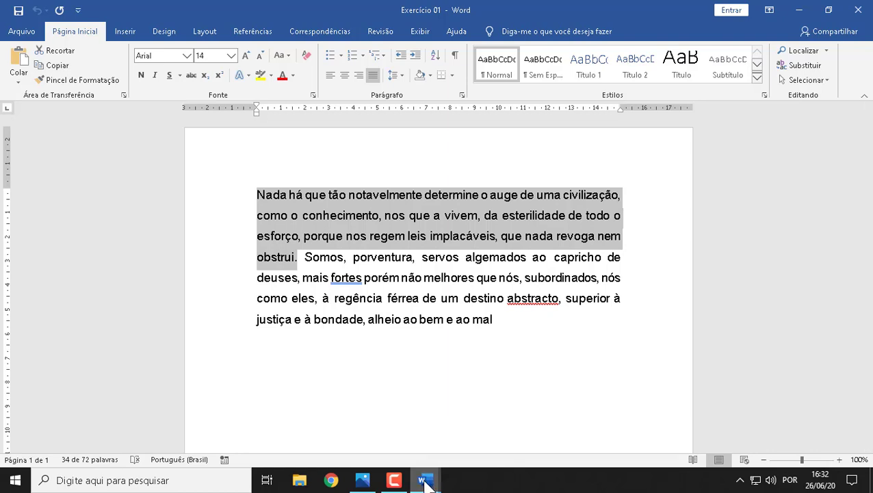
Step: Paste the copied sentence into the blank Documento1, keeping its original formatting
mouse_move(424, 481)
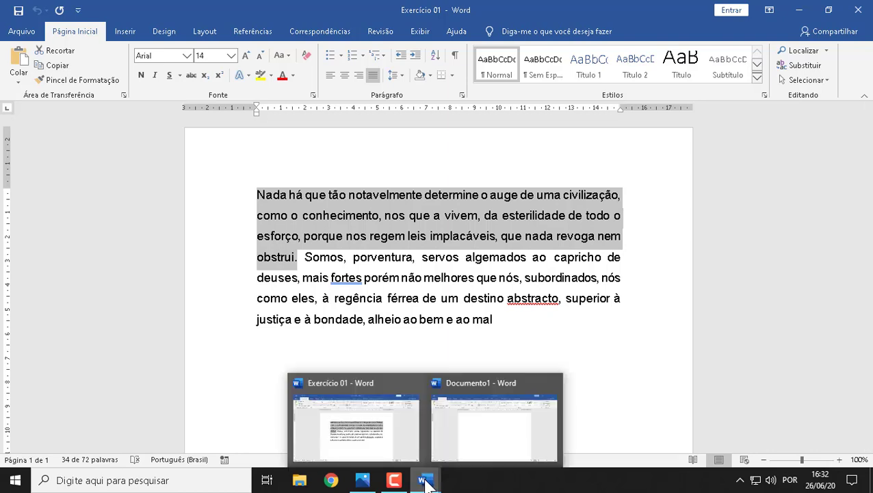
click(425, 479)
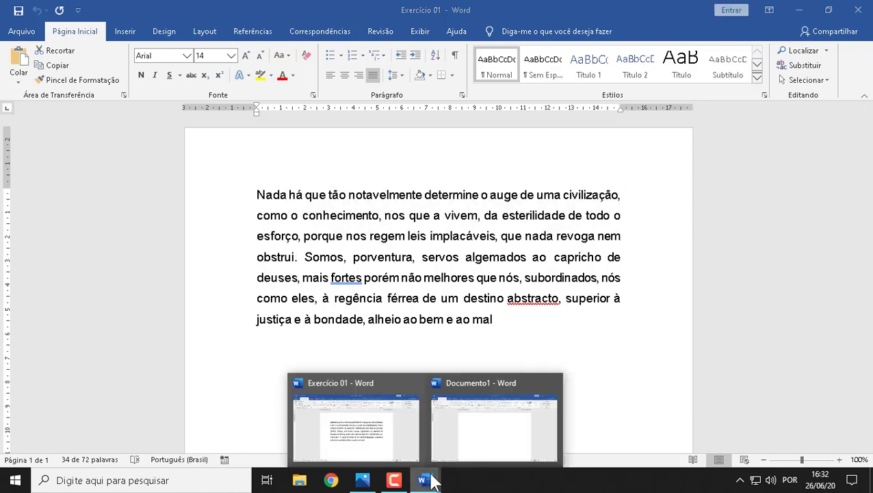
click(470, 423)
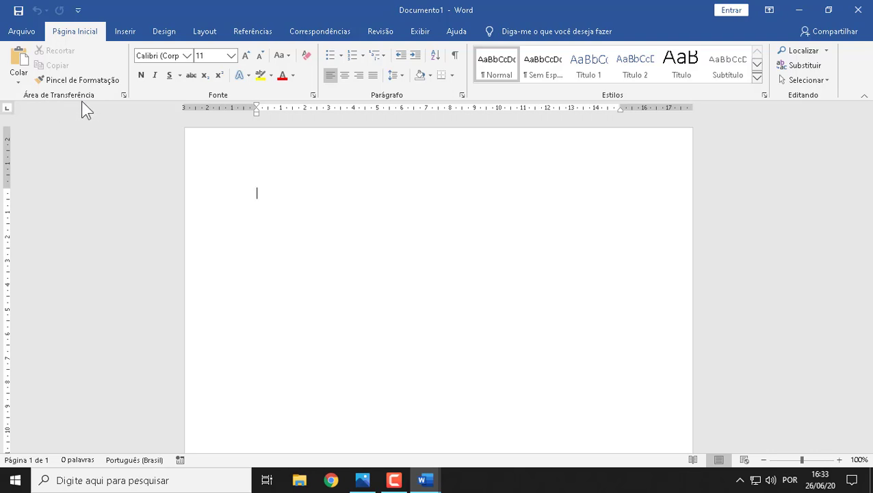
click(18, 83)
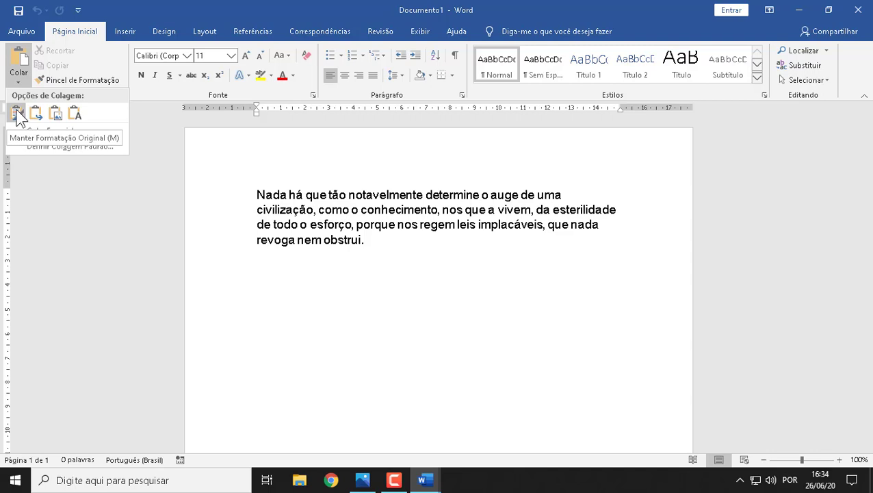
click(17, 116)
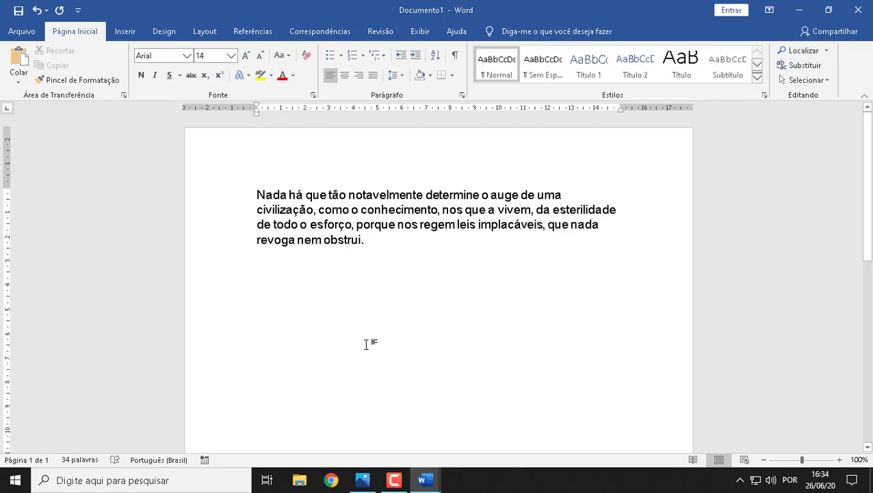
Step: In Exercício 01, cut the remaining text from "Somos, porventura" through "ao bem e ao mal"
mouse_move(427, 485)
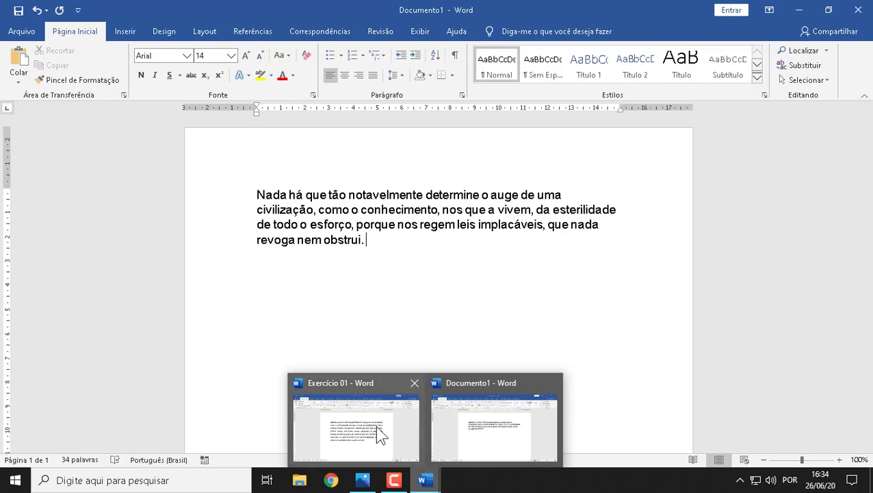
click(427, 482)
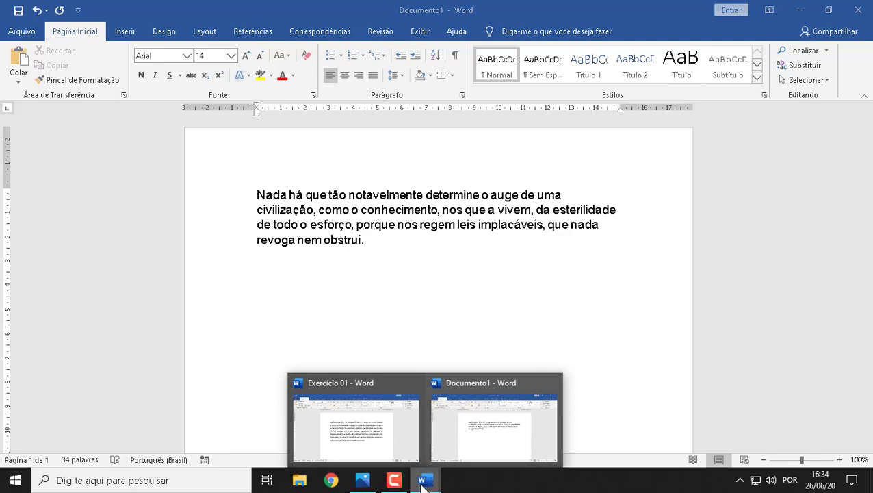
click(348, 420)
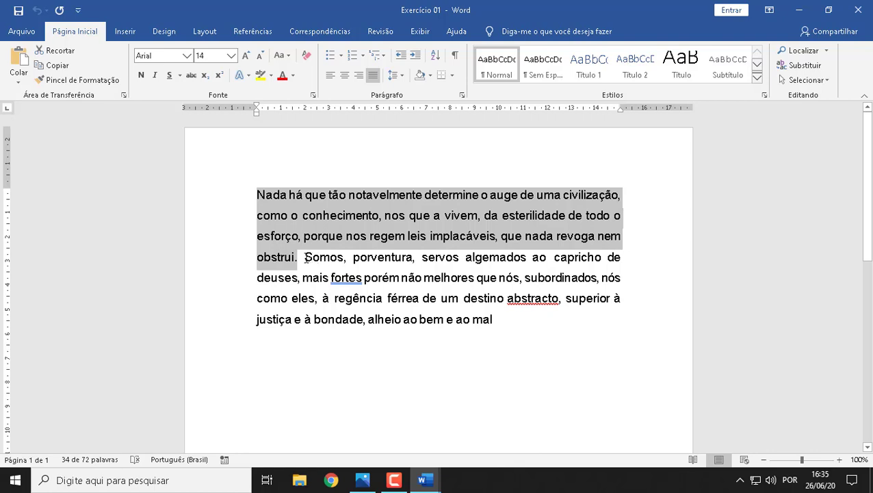
drag(305, 257, 509, 327)
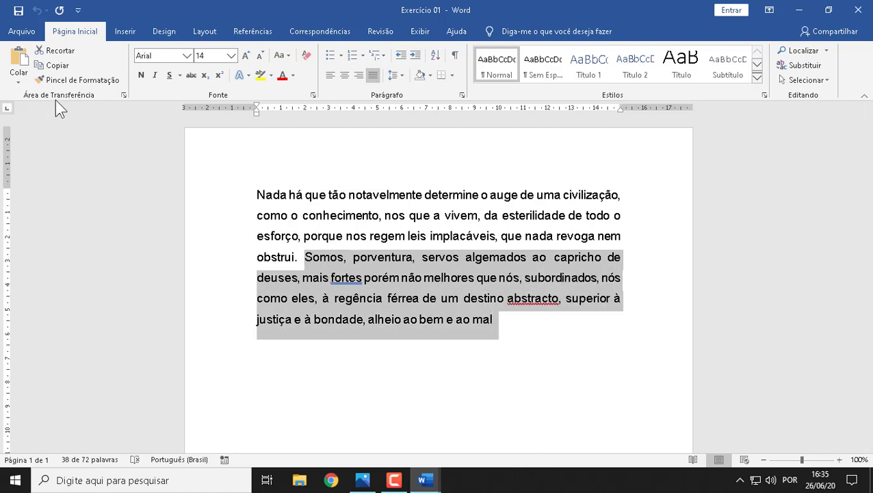
click(61, 58)
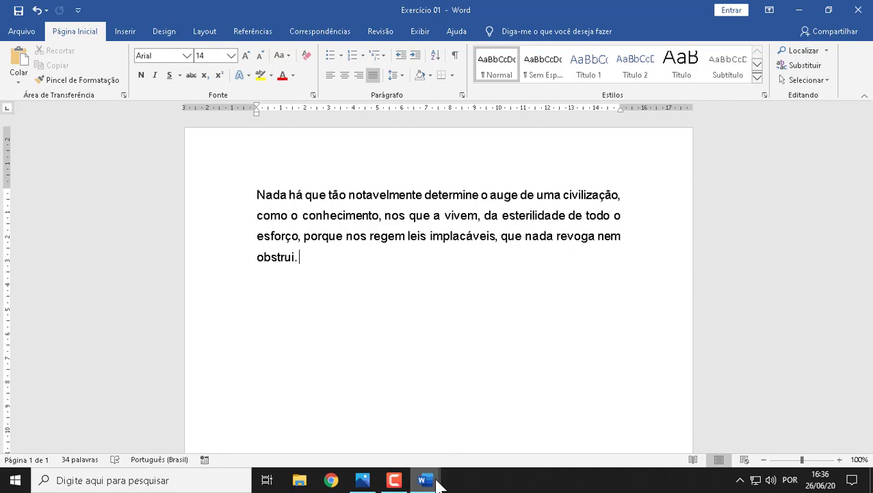
Step: Paste the cut text after the first sentence in Documento1, keeping its original formatting
mouse_move(431, 483)
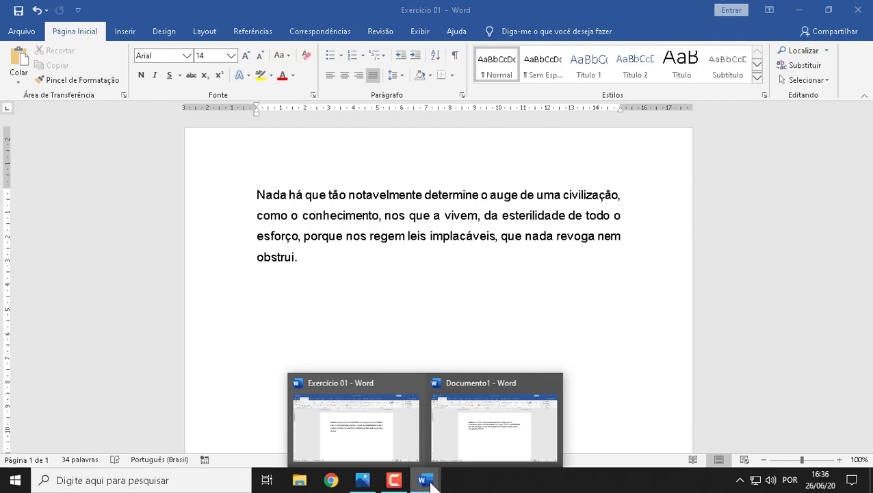
click(490, 412)
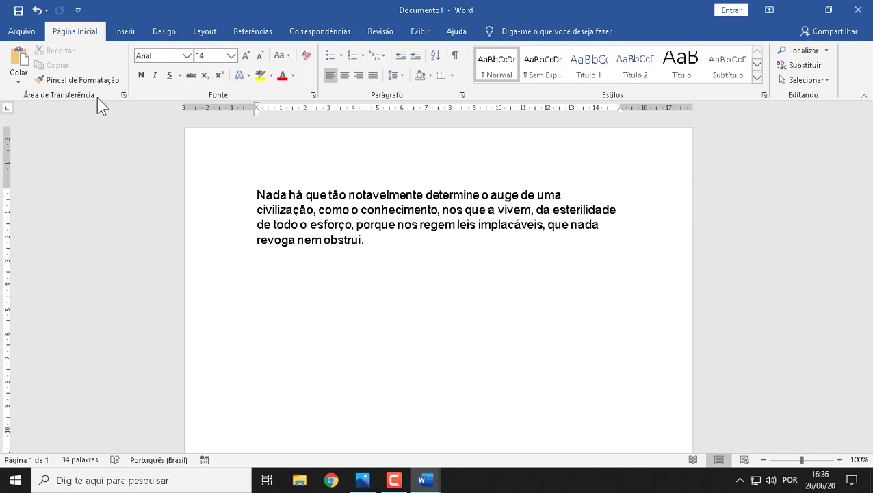
click(20, 81)
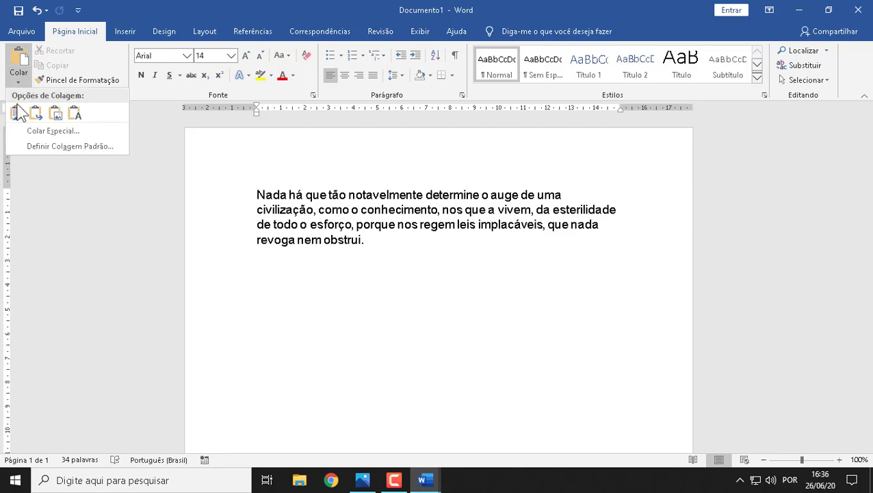
click(17, 114)
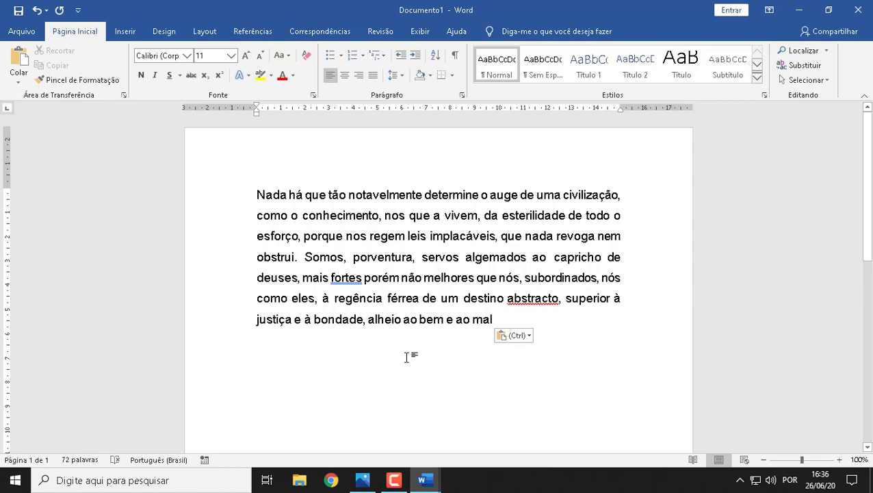
Step: Check the text left in Exercício 01 after the cut, and return to Documento1
mouse_move(420, 479)
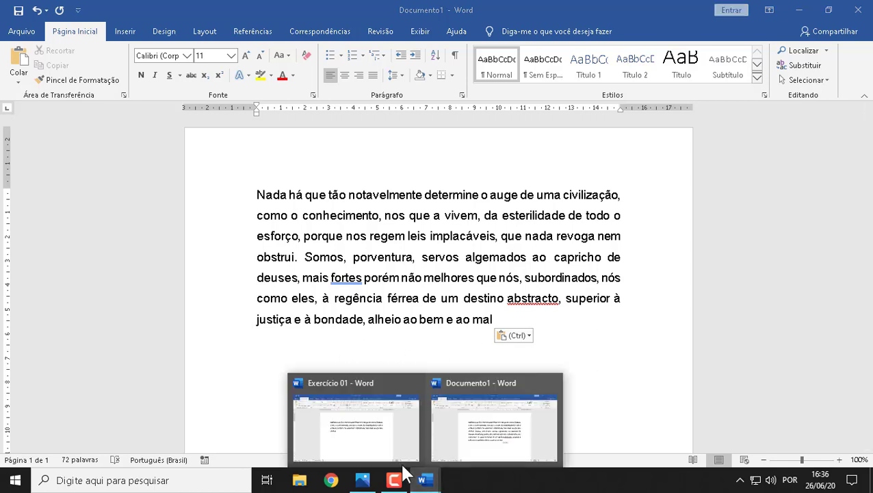
click(359, 407)
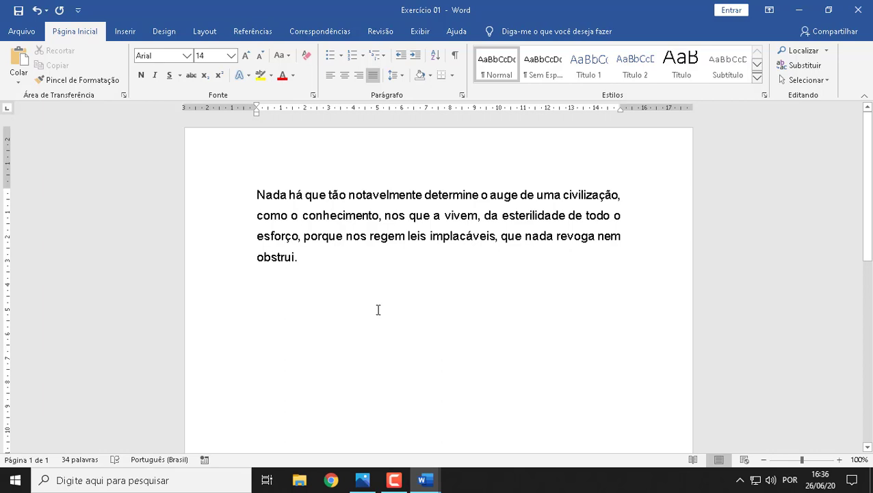
mouse_move(438, 481)
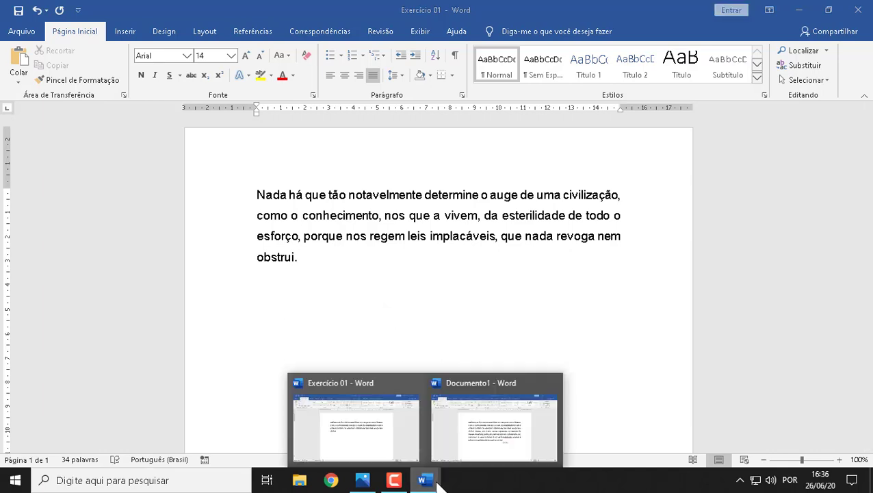
click(502, 438)
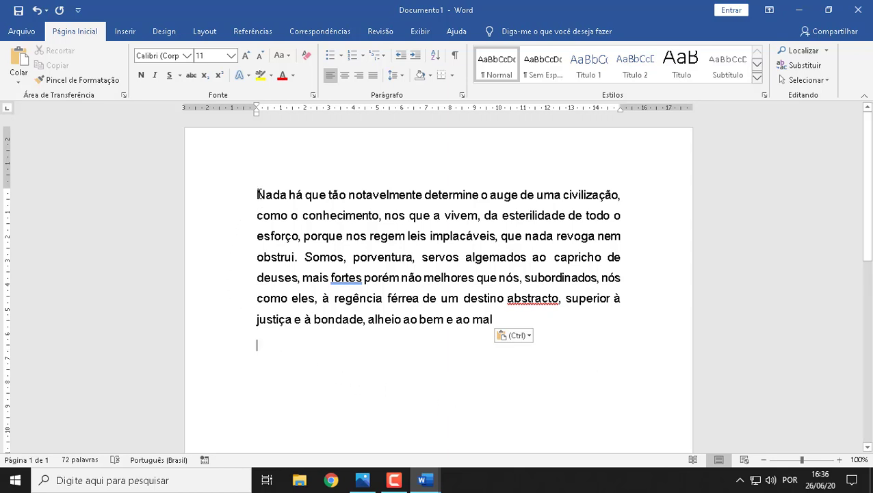
Step: Format the first word "Nada" in bold, in the orange theme colour and at font size 16
drag(257, 194, 286, 195)
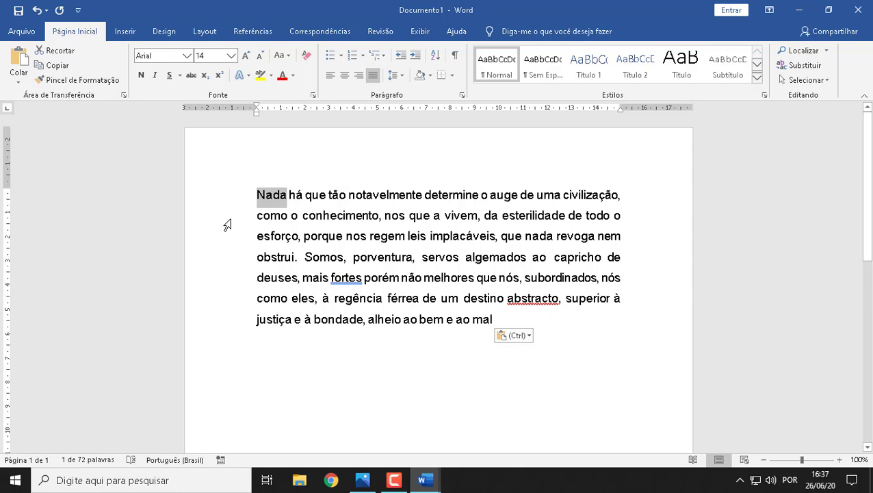
click(143, 76)
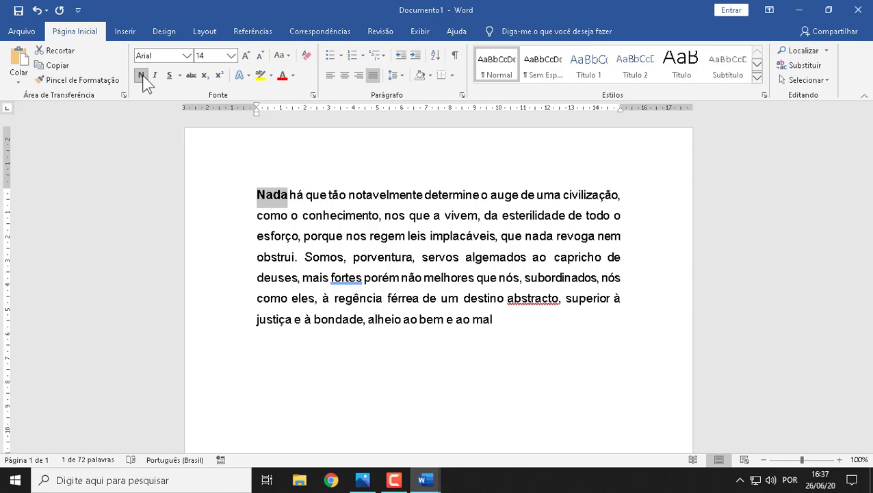
click(292, 76)
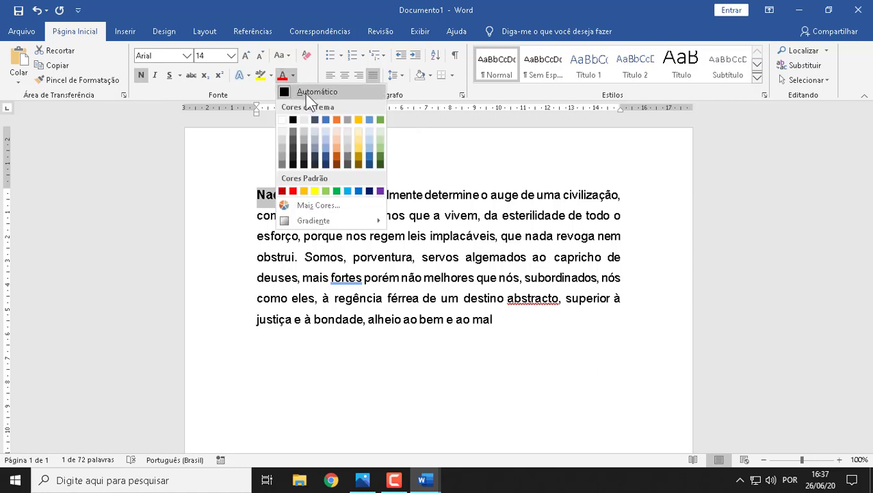
click(336, 120)
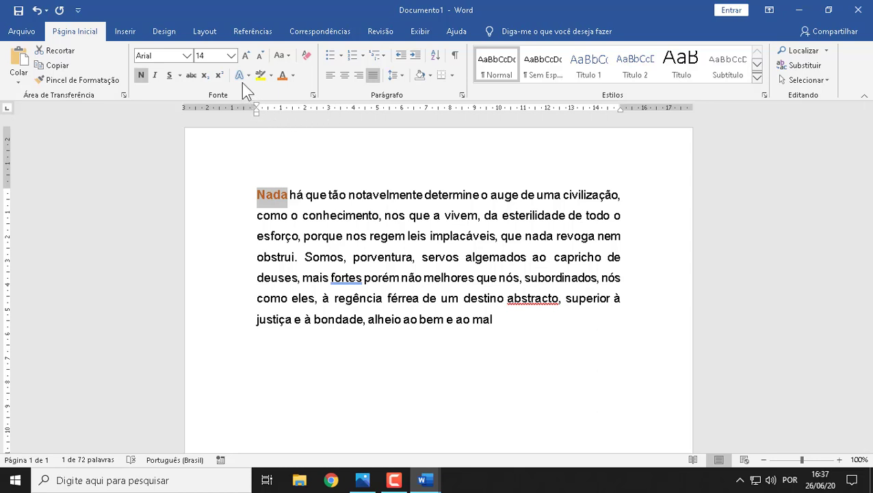
click(232, 56)
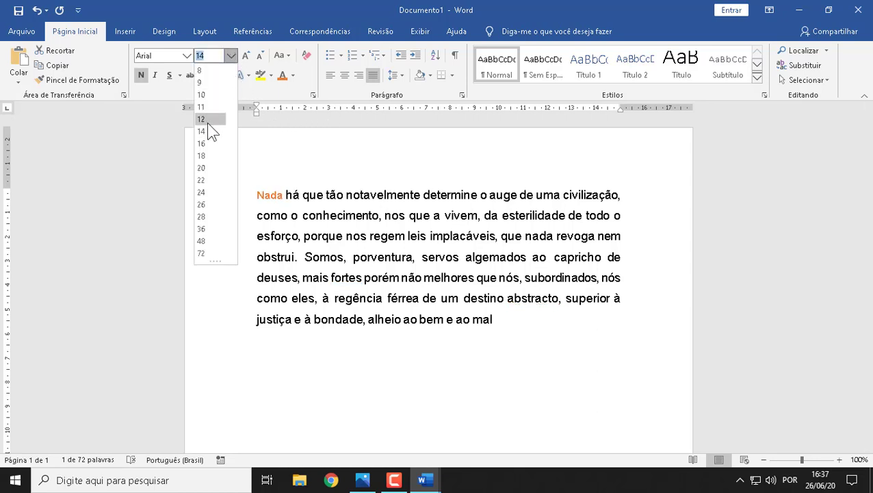
click(208, 144)
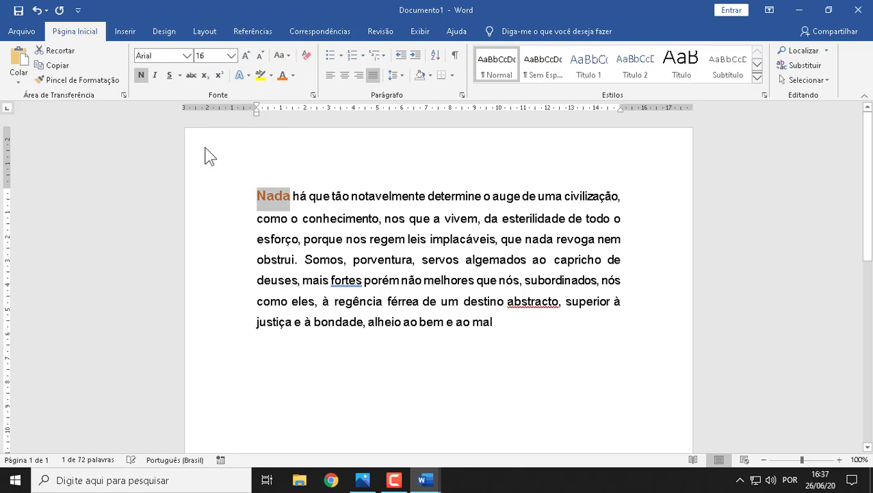
click(548, 359)
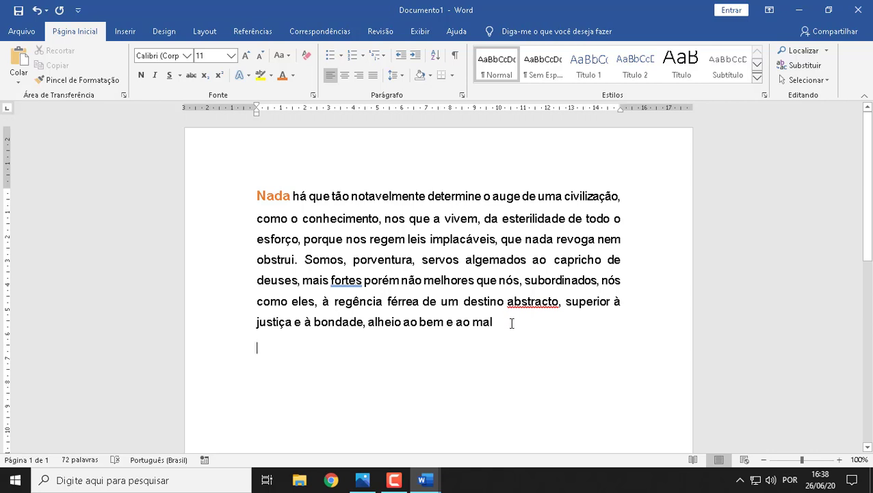
Step: Copy the formatting of "Nada" with the Format Painter onto the rest of the paragraph, from "há que" to "ao mal"
drag(259, 199, 290, 204)
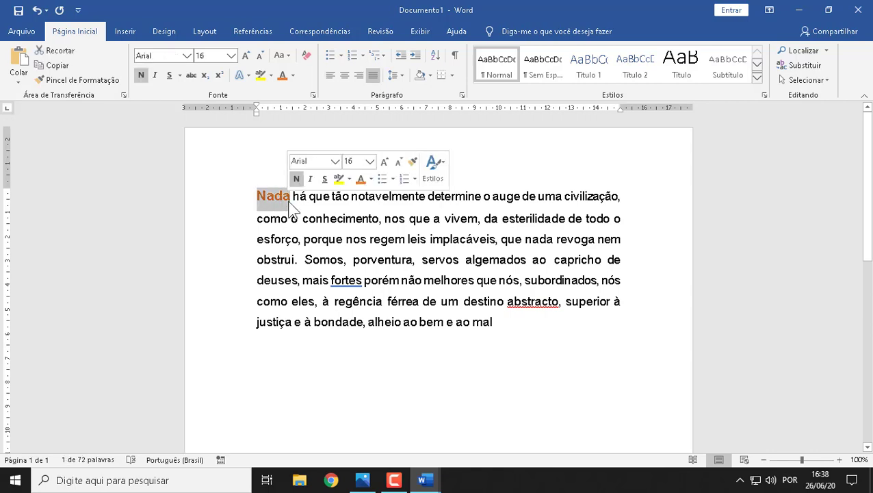
click(63, 84)
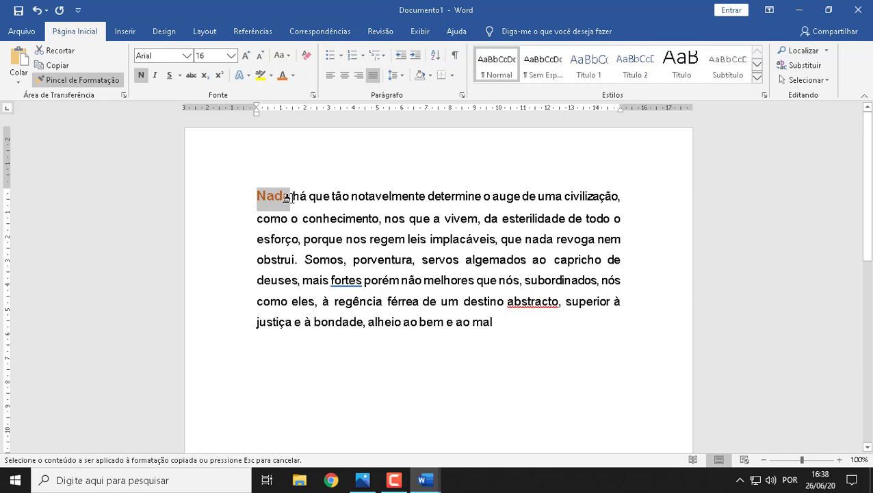
mouse_move(291, 198)
mouse_down()
mouse_move(441, 200)
mouse_move(479, 213)
mouse_move(520, 250)
mouse_move(531, 296)
mouse_move(520, 321)
mouse_move(505, 327)
mouse_up()
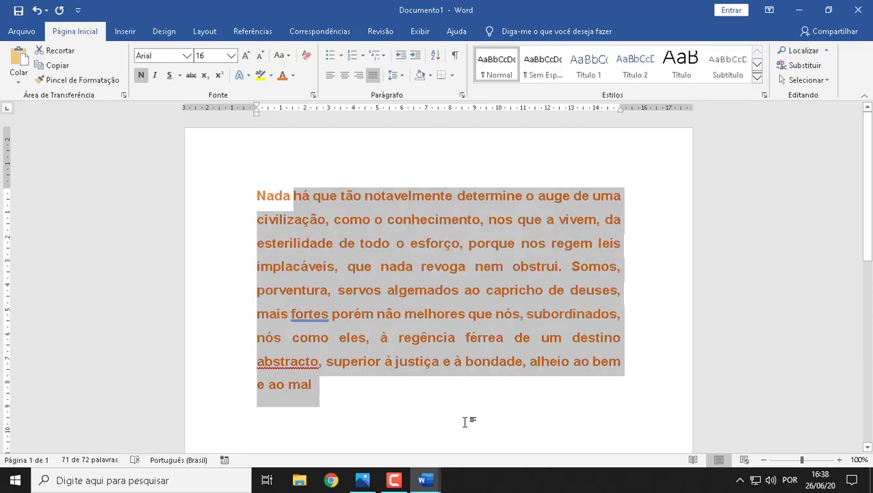
click(326, 382)
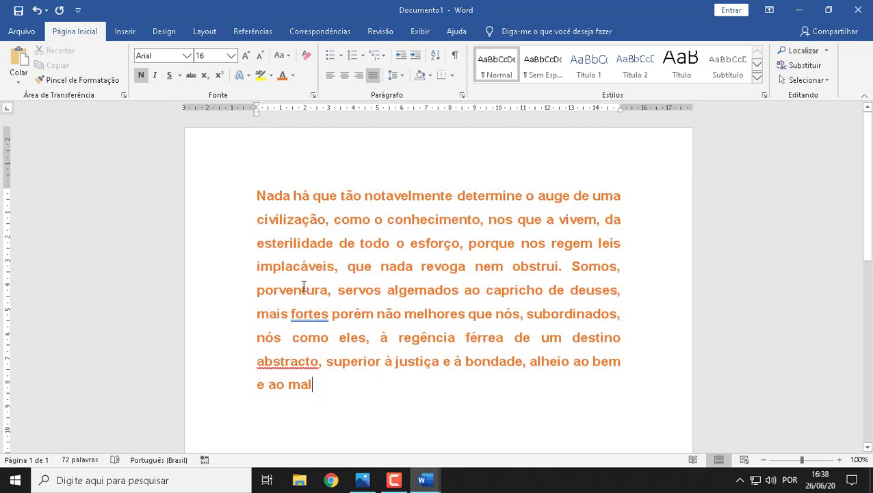
Step: Replace the entire paragraph with five separate lines: Minas Gerais, São Paulo, Rio de Janeiro, Bahia and Paraná
scroll(418, 236, down, 1)
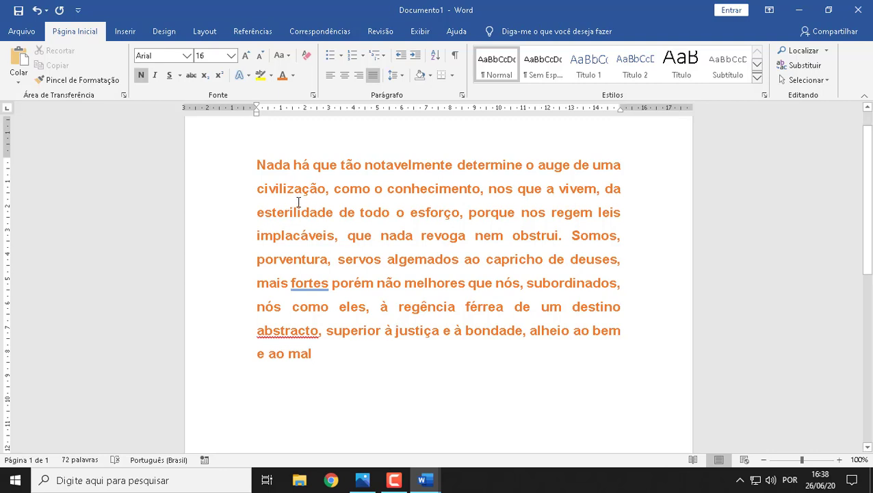
drag(258, 165, 333, 360)
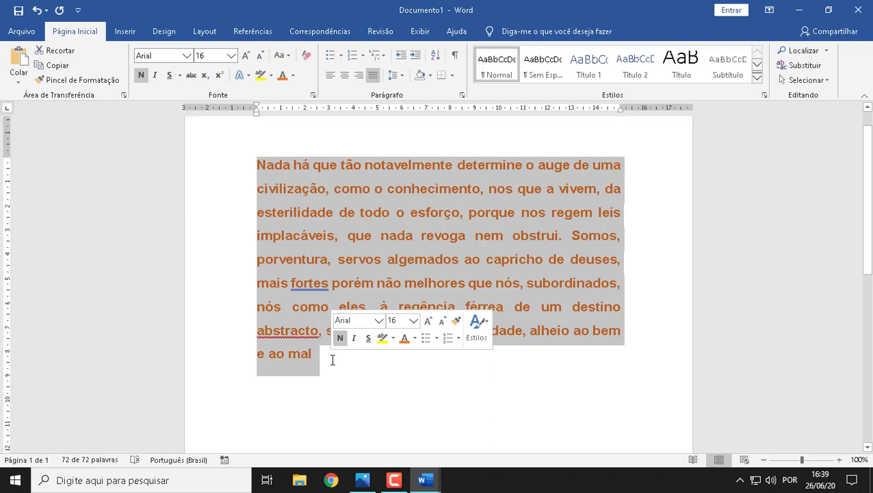
key(Delete)
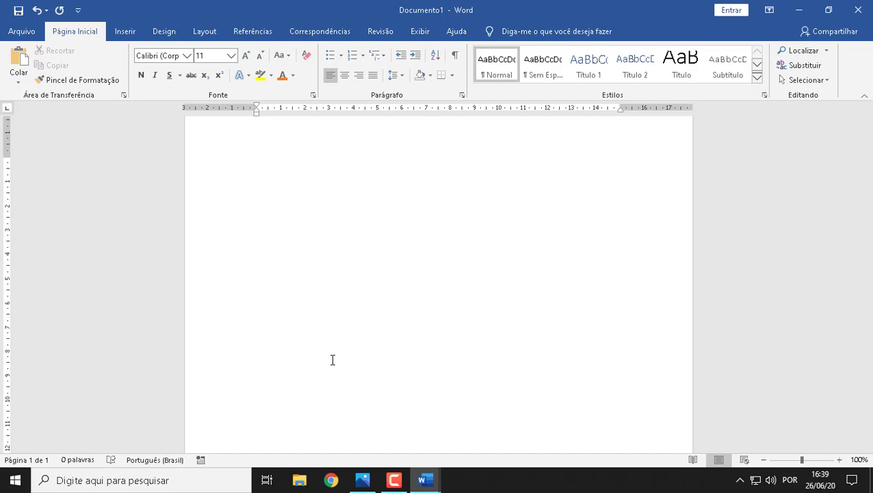
text(Mina)
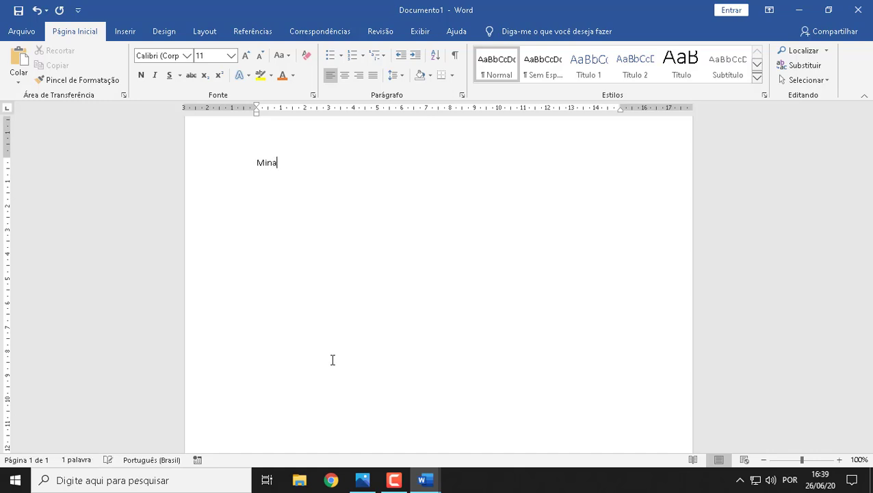
text(s Gerais)
key(Return)
text(São Paulo )
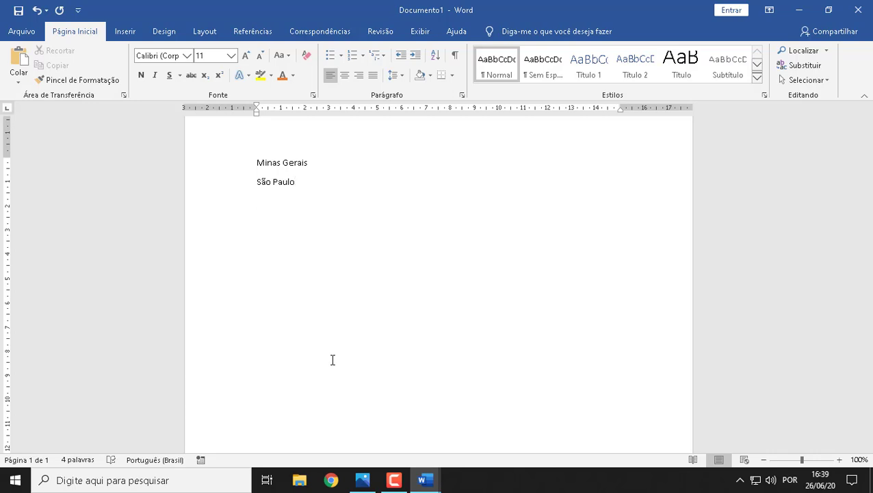
text(Rio de Janei)
key(Return)
key(Return)
text(Ba)
text(hia )
text(Paraná)
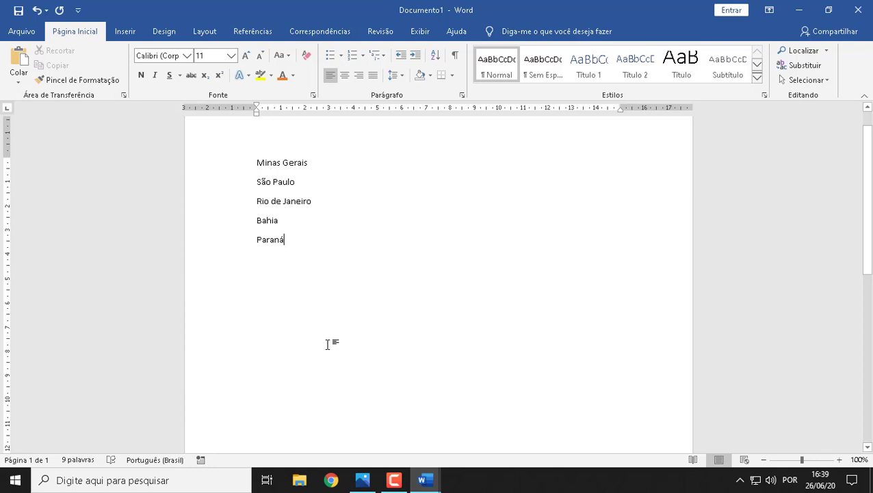
Step: Format the line "Minas Gerais" in bold, at font size 18 and in the blue theme colour
click(260, 161)
drag(260, 162, 319, 166)
click(142, 75)
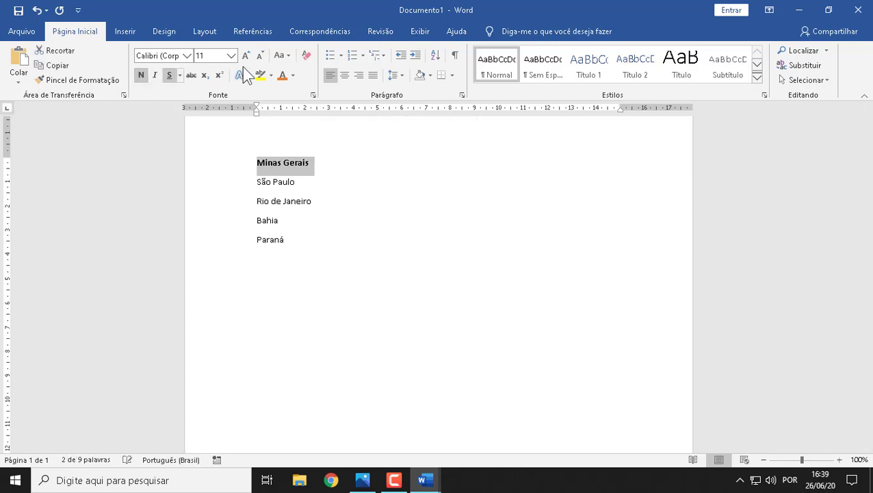
click(232, 55)
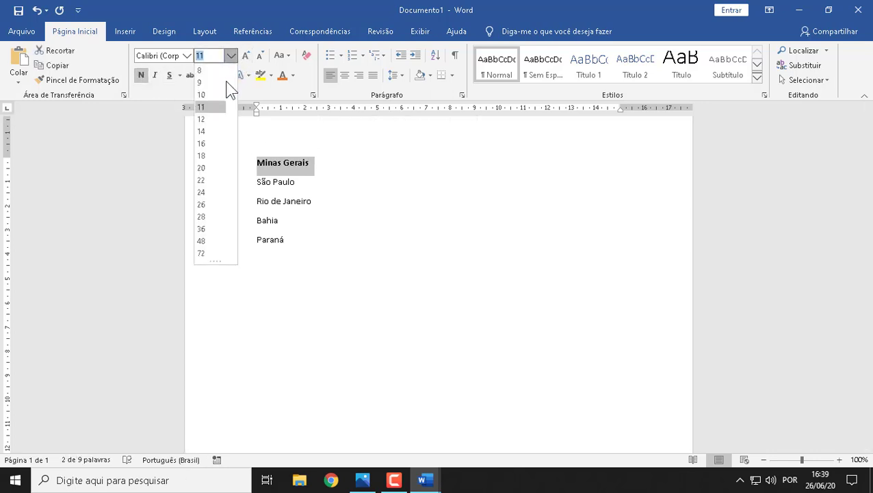
click(207, 156)
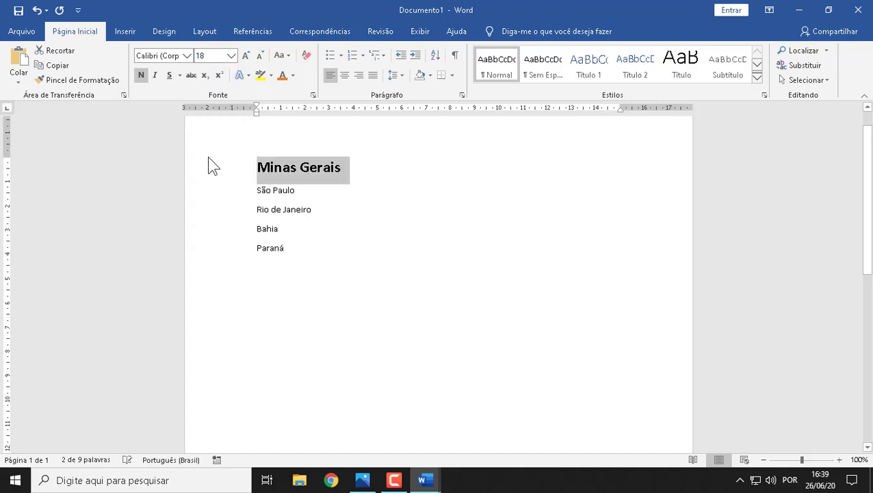
click(293, 76)
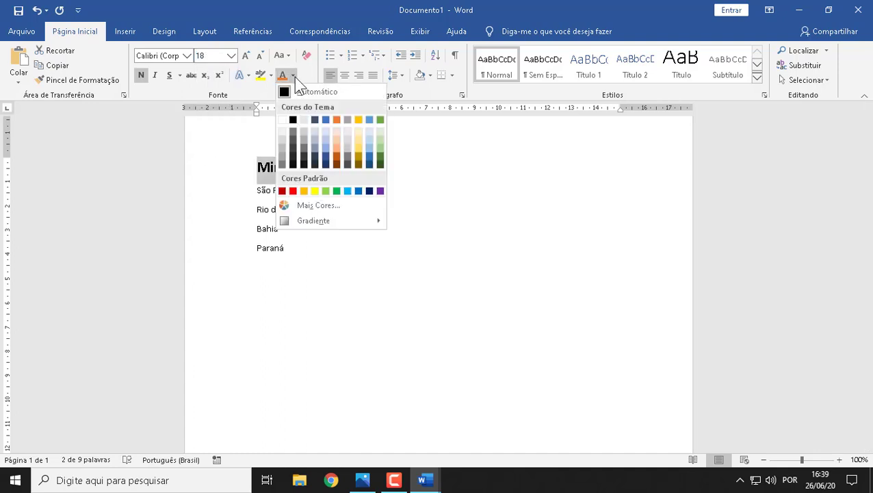
click(325, 116)
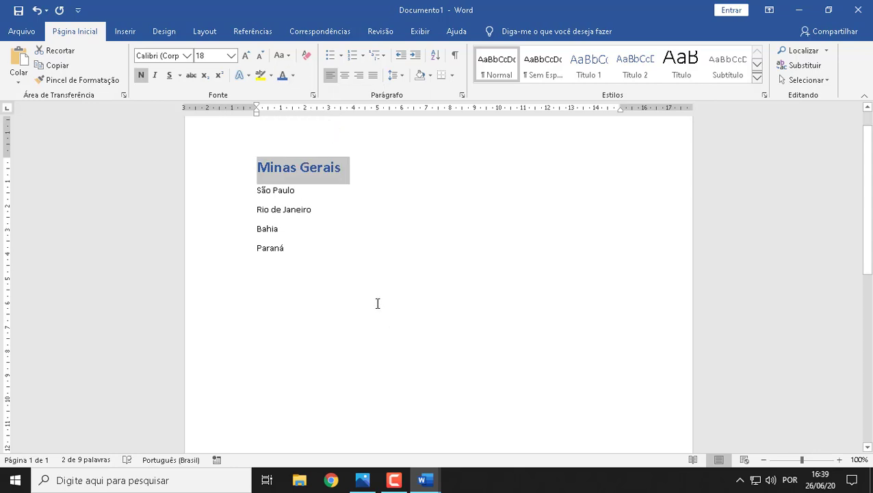
click(349, 179)
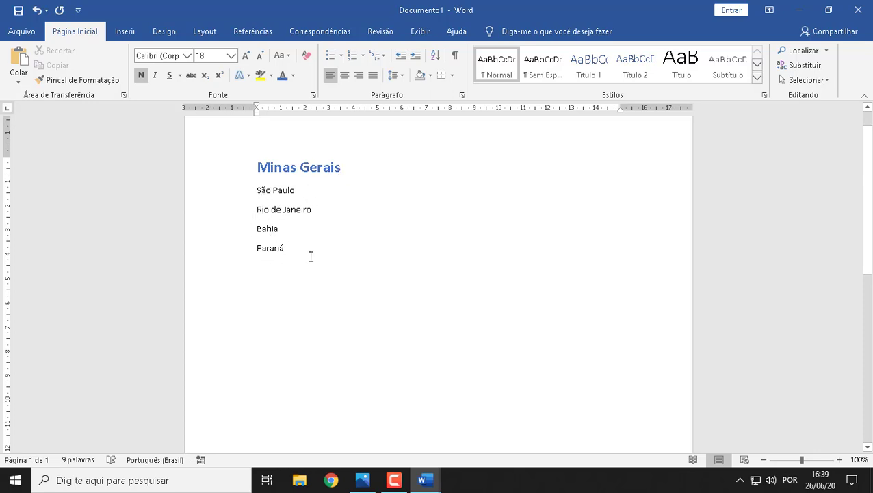
Step: Copy the formatting of "Minas Gerais" with the Format Painter onto the four lines from São Paulo to Paraná
drag(260, 168, 347, 166)
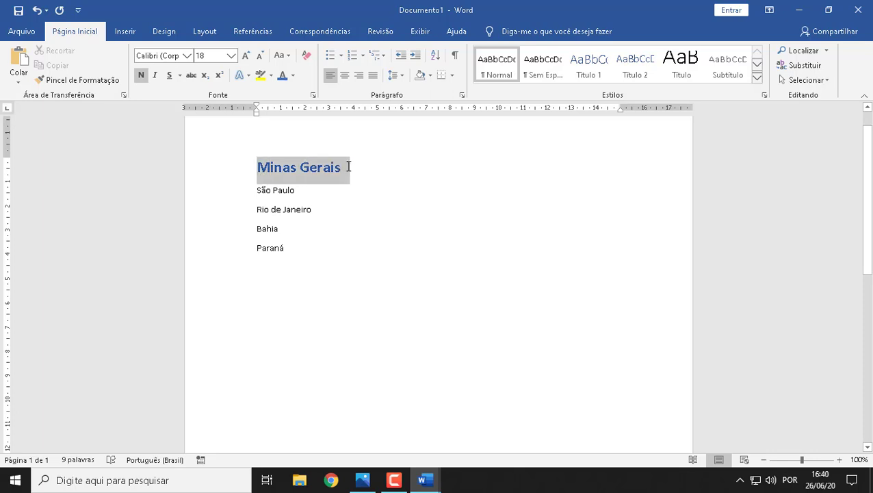
click(73, 81)
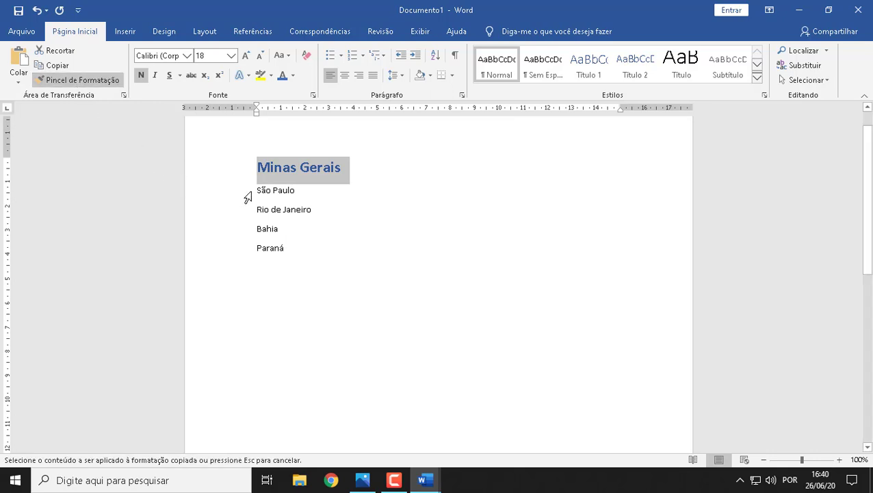
mouse_move(251, 190)
mouse_down()
mouse_move(316, 206)
mouse_move(338, 256)
mouse_up()
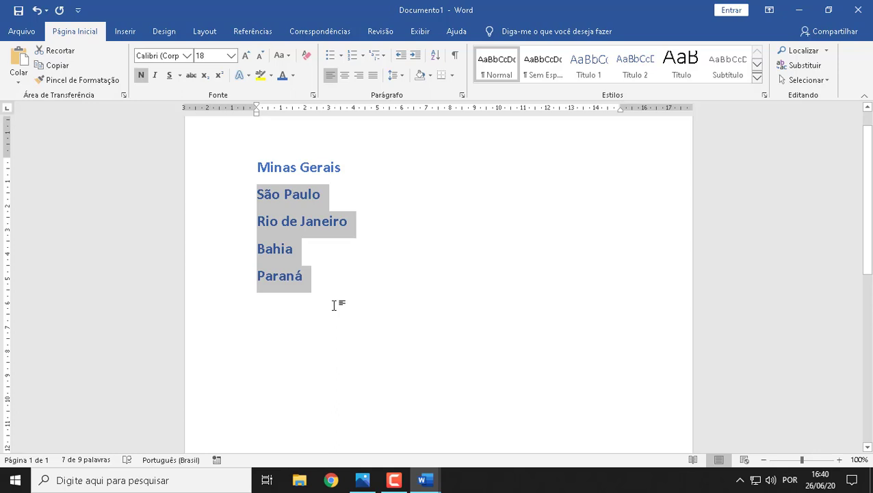
Step: Delete the whole list of states from Documento1
drag(345, 282, 200, 163)
key(Delete)
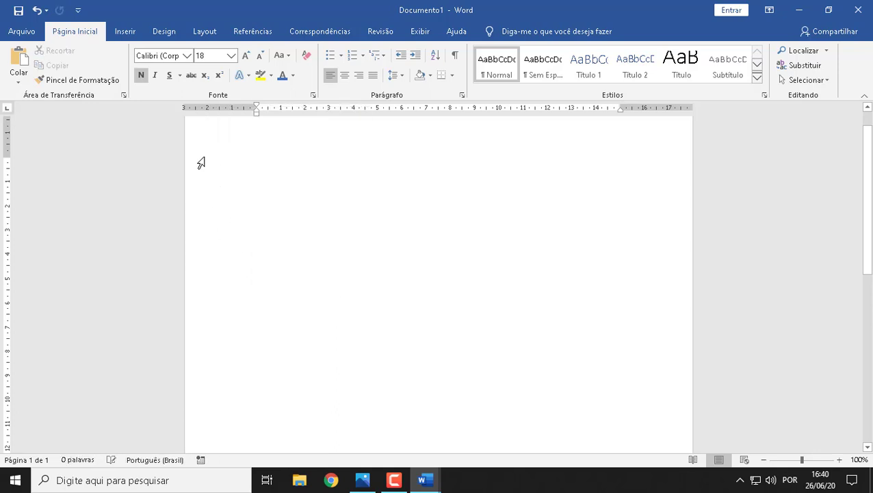
Step: Switch to Exercício 01 and undo the cut of the text from "Somos, porventura", redo it, and undo it again
click(424, 479)
click(381, 433)
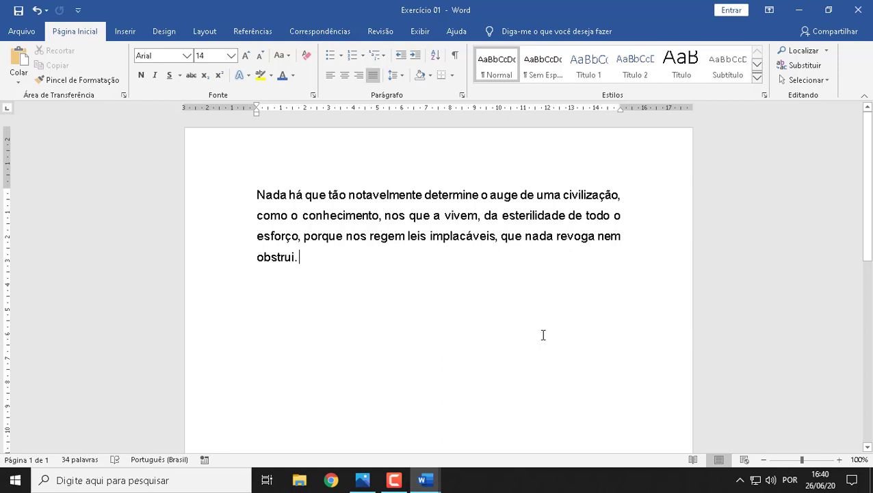
click(37, 12)
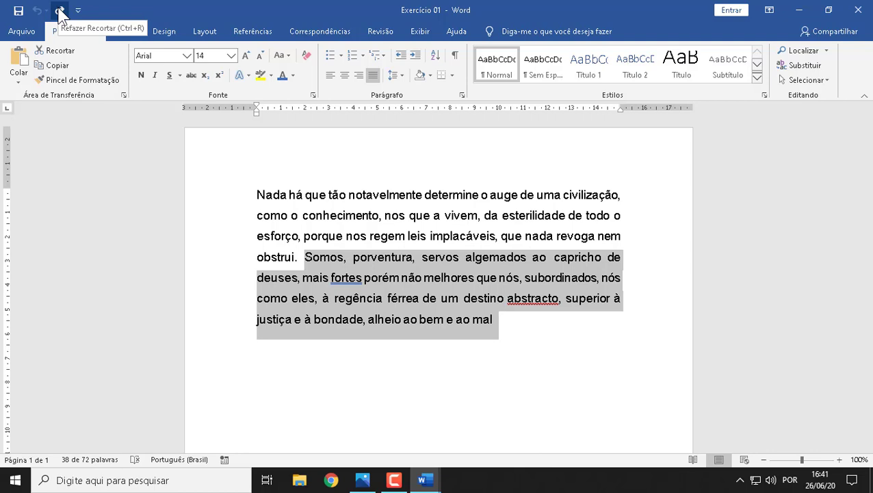
click(60, 14)
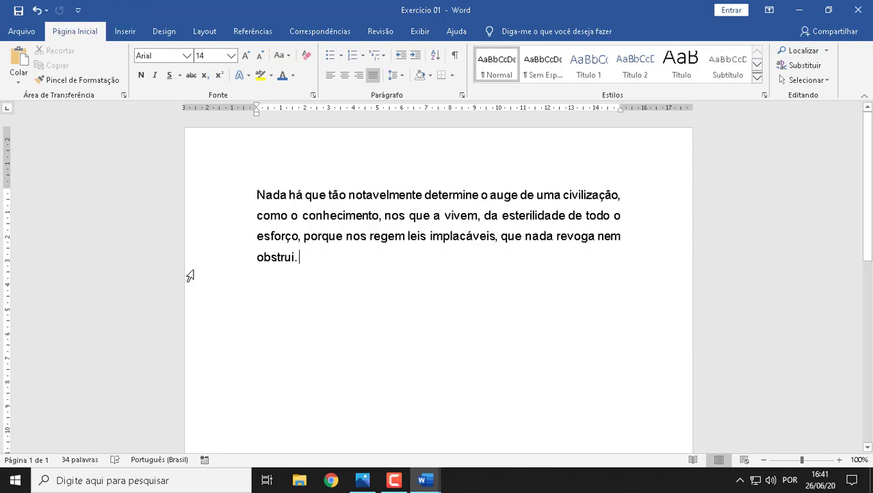
click(38, 11)
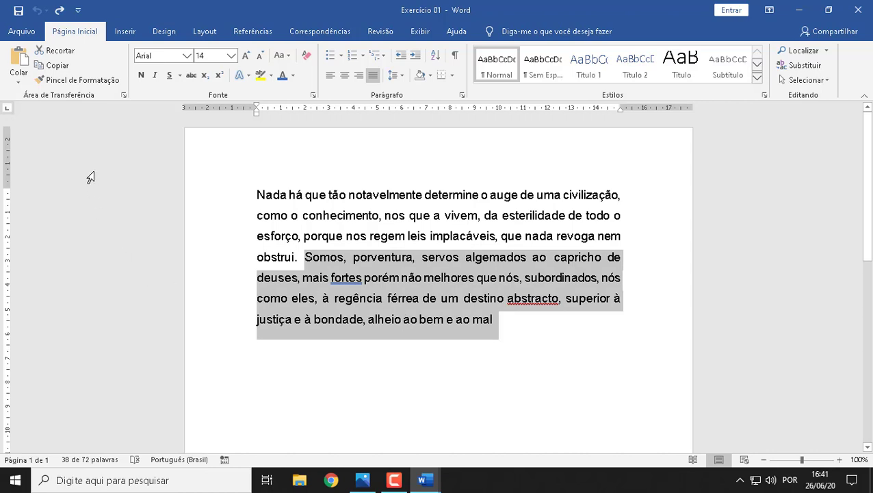
Step: Look through the customisation options of the Quick Access Toolbar, close them, and place the cursor after "ao mal"
click(79, 12)
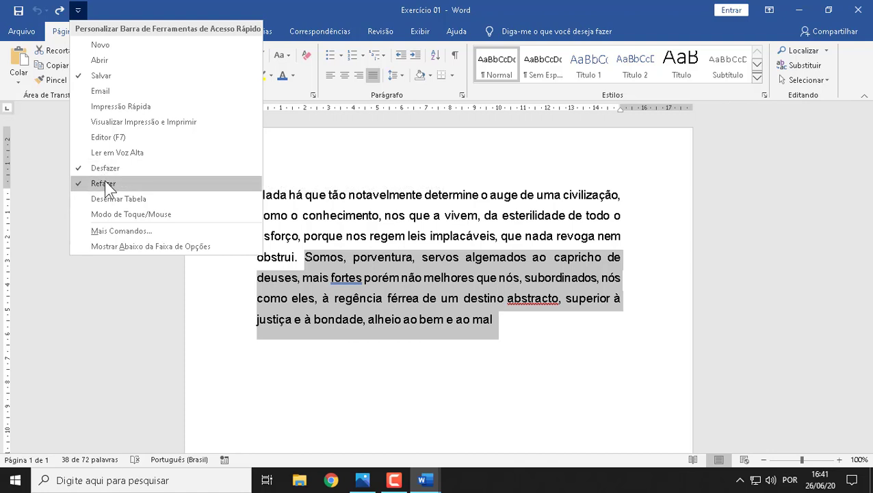
click(555, 239)
click(554, 237)
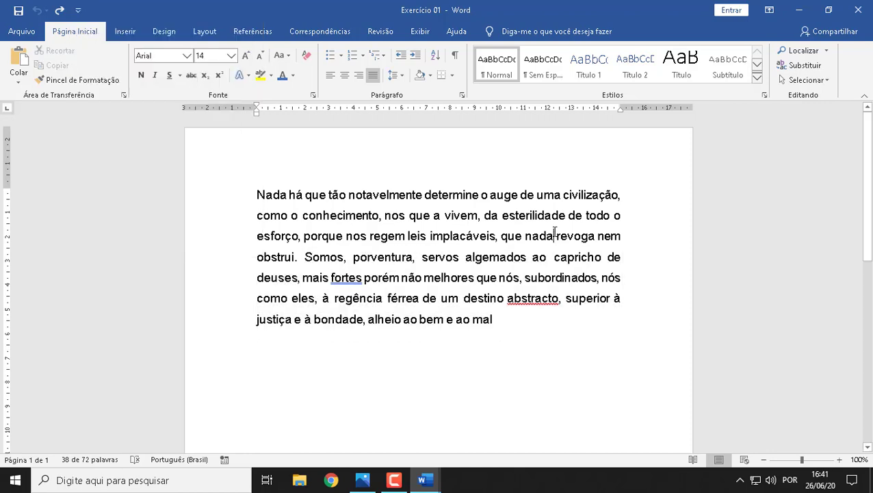
click(538, 317)
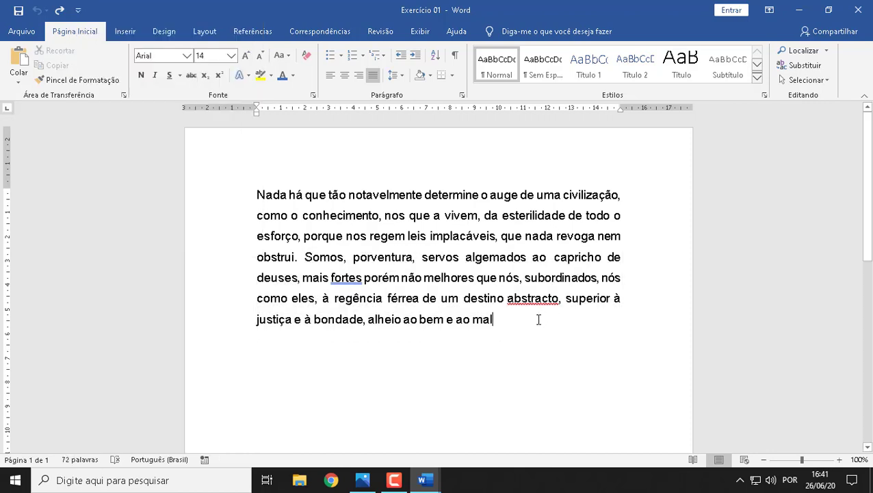